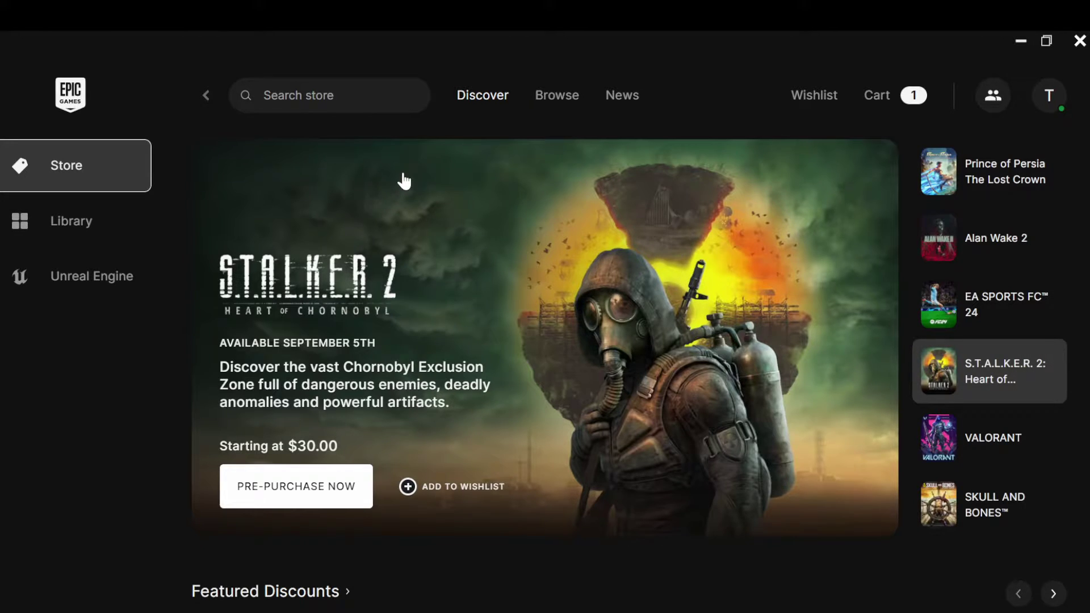
scroll(394, 244, down, 1)
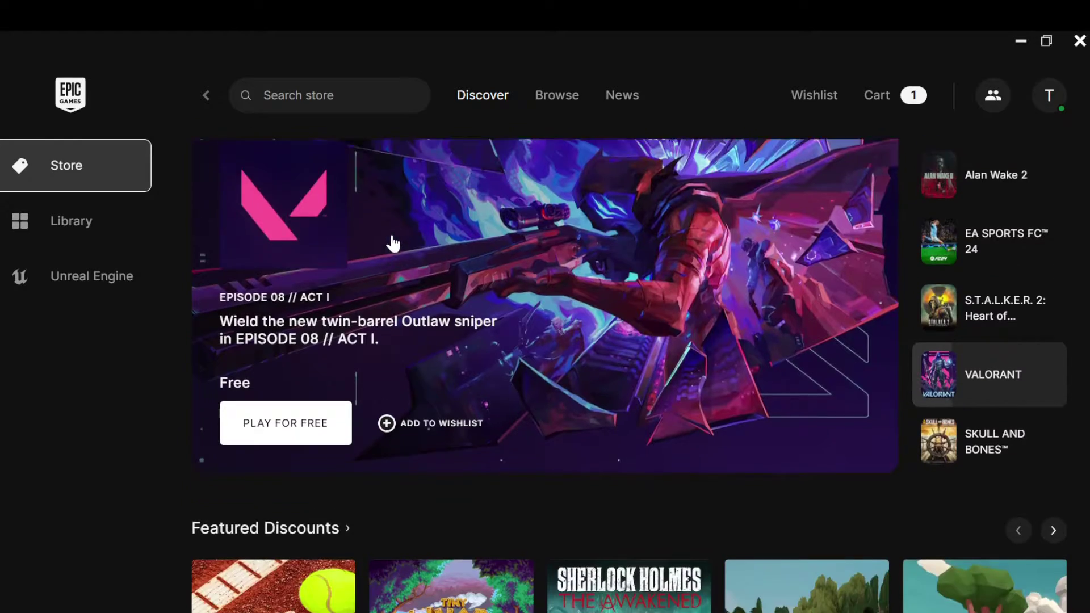
scroll(396, 251, down, 3)
scroll(400, 264, down, 5)
scroll(404, 280, down, 3)
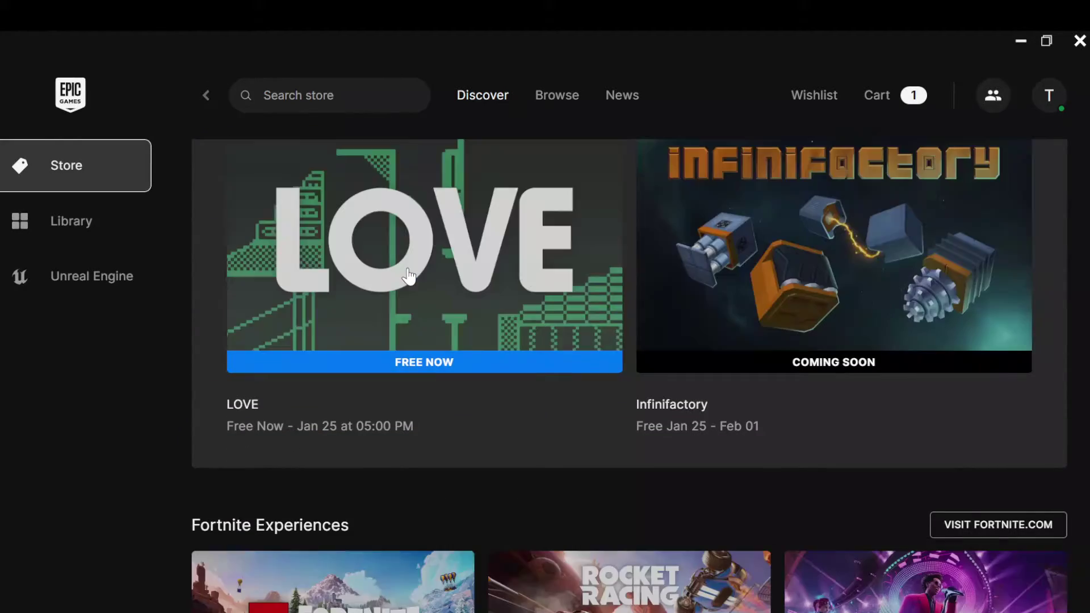
scroll(411, 332, down, 2)
scroll(413, 358, down, 3)
scroll(422, 392, down, 3)
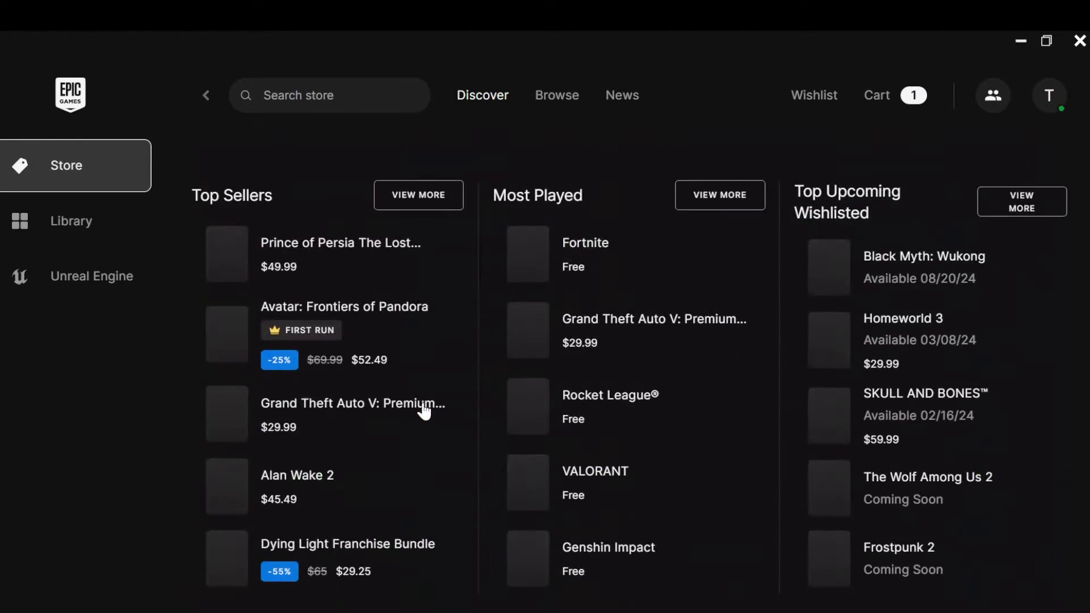
scroll(428, 411, down, 3)
scroll(431, 414, down, 2)
scroll(432, 411, down, 3)
scroll(429, 408, up, 5)
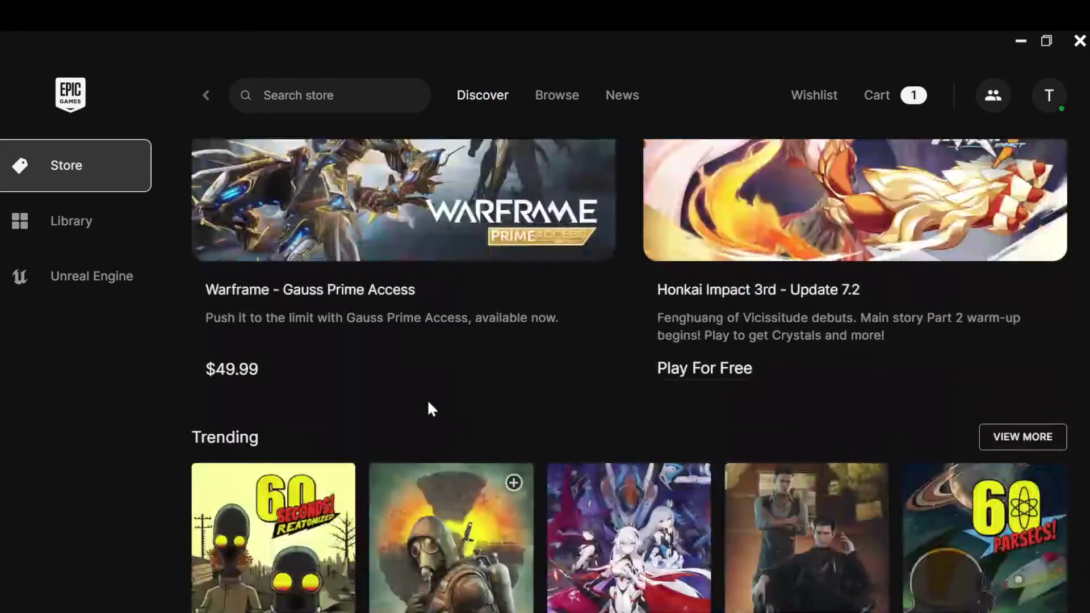
scroll(417, 393, up, 4)
scroll(414, 390, up, 4)
scroll(411, 391, up, 5)
scroll(409, 385, up, 5)
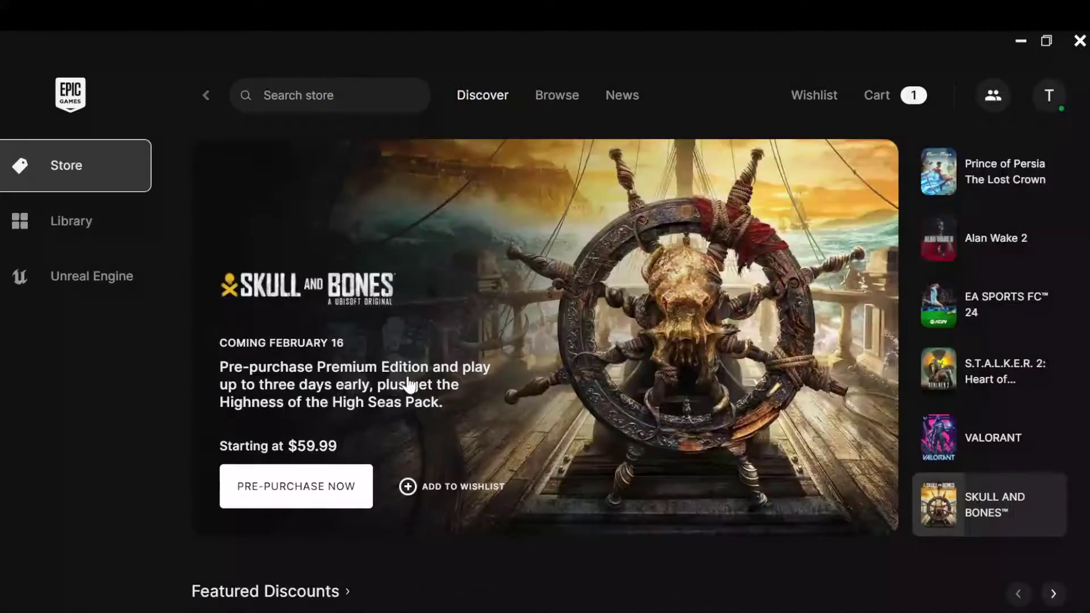
scroll(408, 383, down, 3)
scroll(408, 384, down, 2)
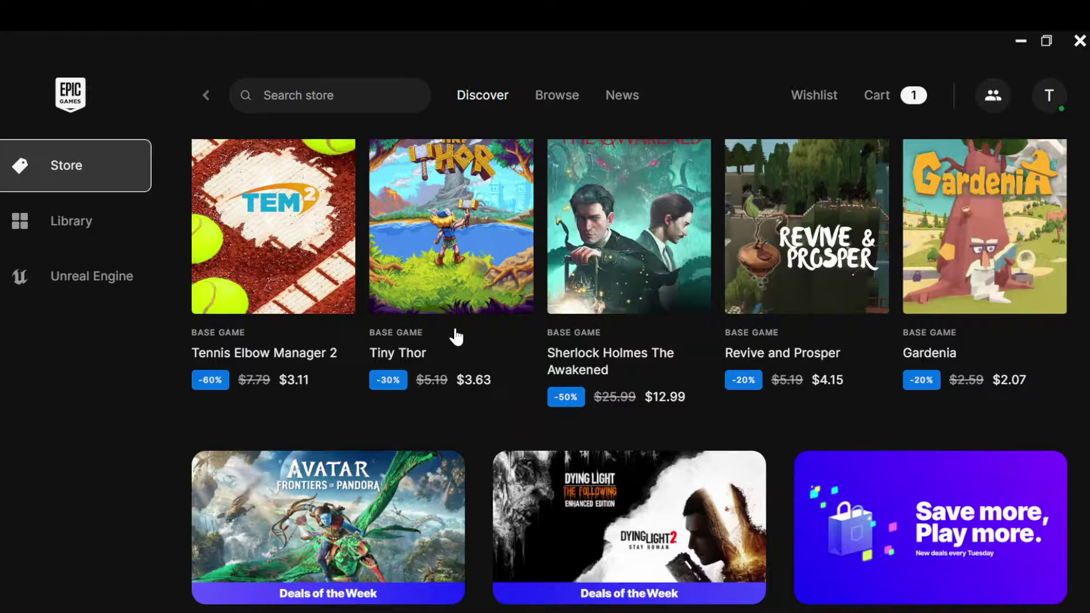
scroll(515, 246, up, 2)
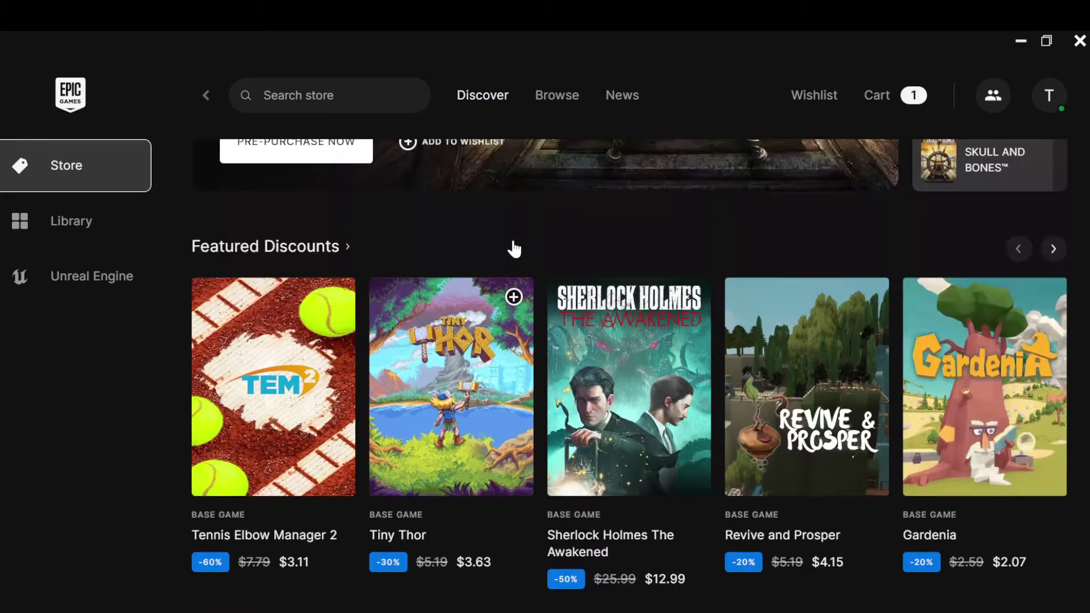
scroll(511, 249, up, 3)
scroll(511, 256, down, 4)
scroll(514, 269, down, 1)
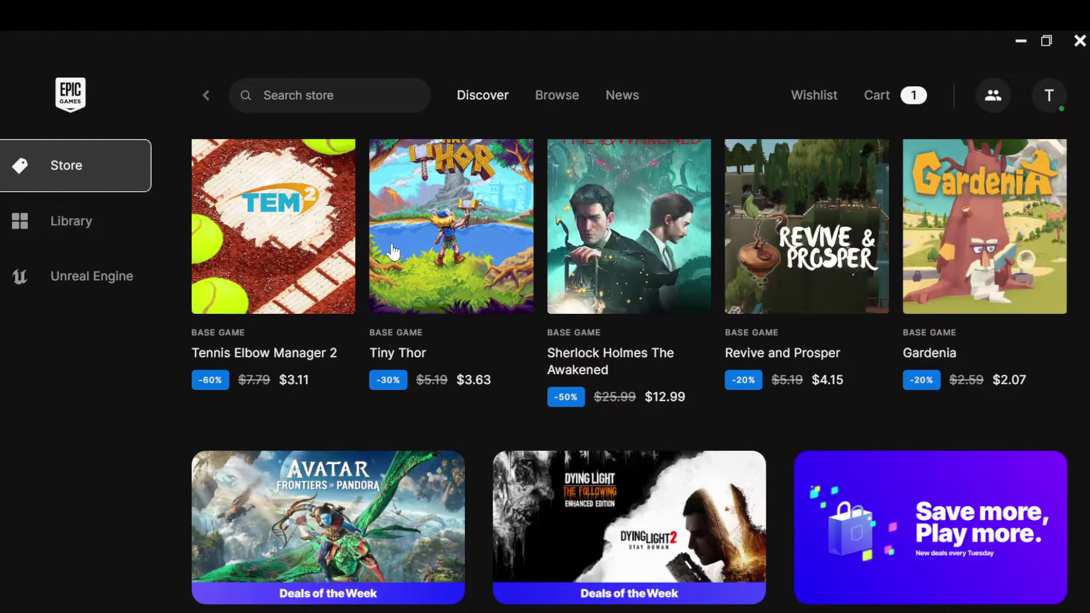
Select the Tiny Thor card, discounted 30% to $3.63, in Featured Discounts.
click(413, 253)
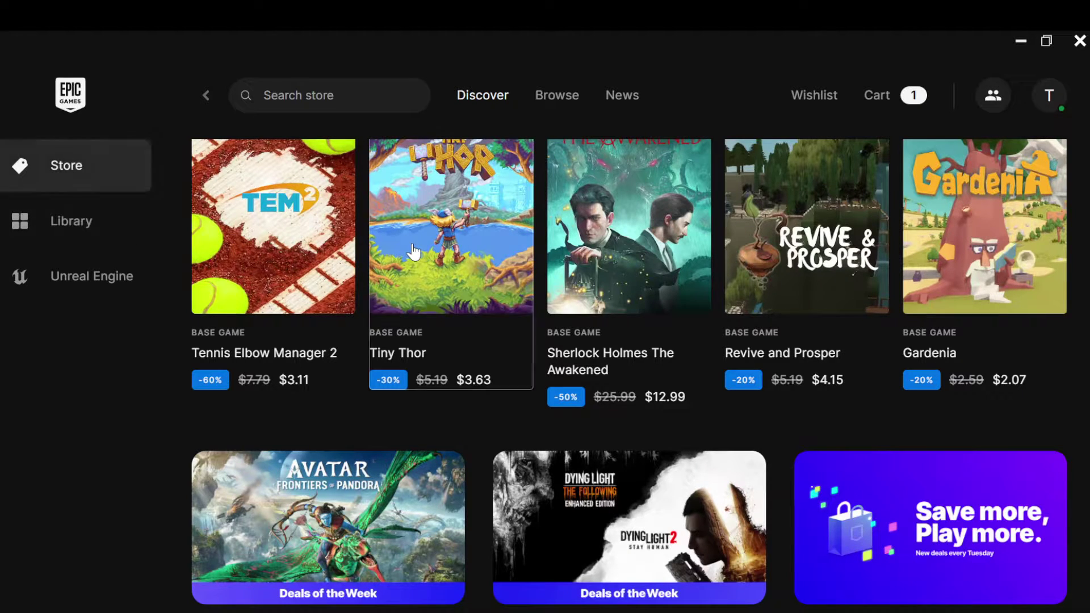
Open Tiny Thor's product page with its Buy Now, Add to Cart and Add to Wishlist options.
click(458, 261)
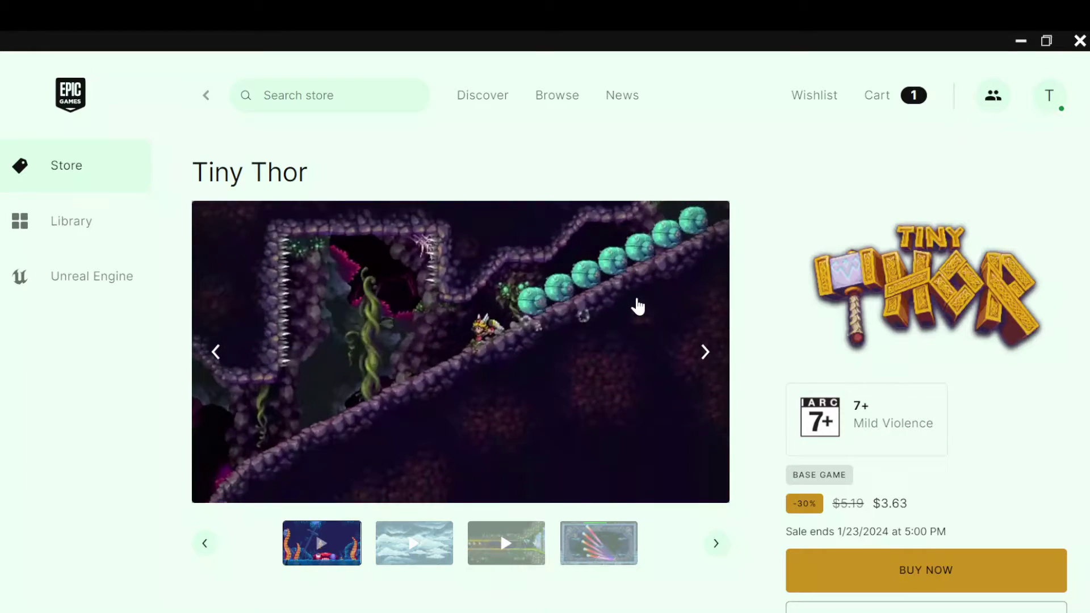
scroll(644, 257, down, 1)
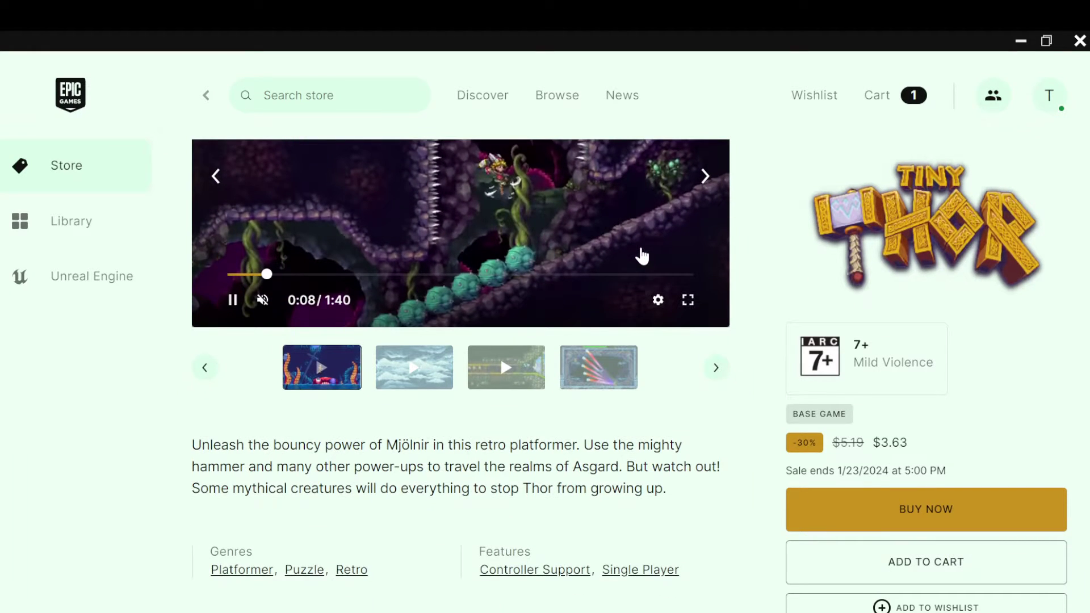
scroll(643, 256, down, 1)
scroll(643, 251, down, 2)
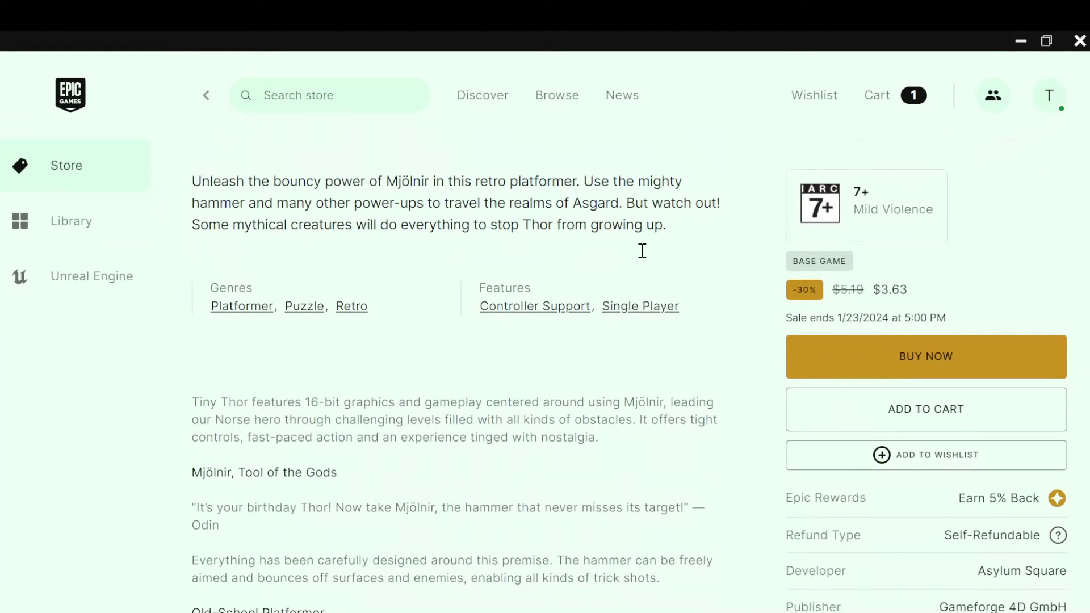
scroll(642, 251, up, 2)
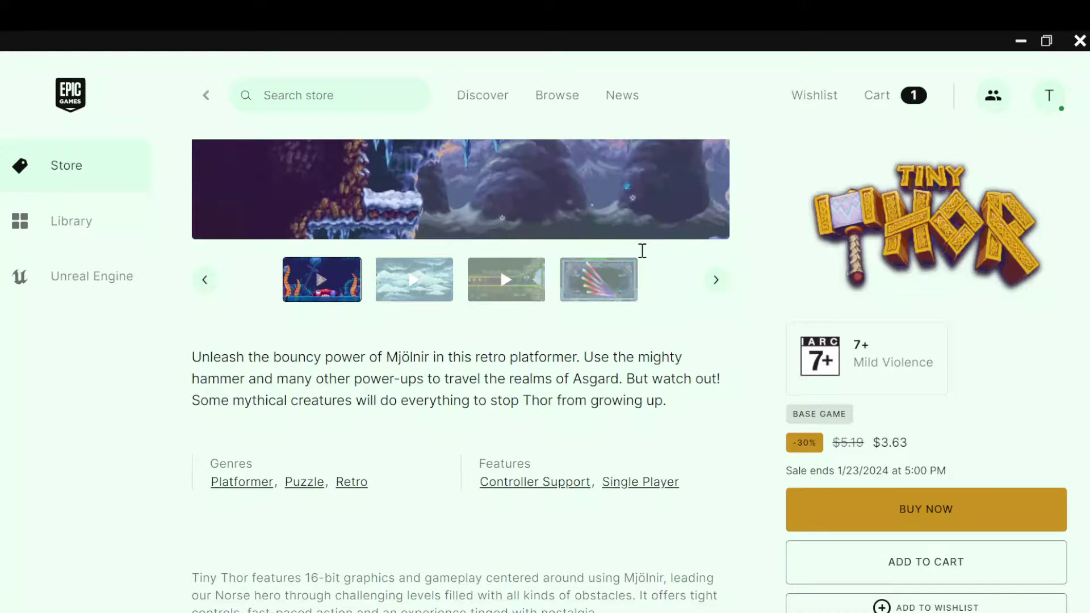
scroll(645, 271, down, 1)
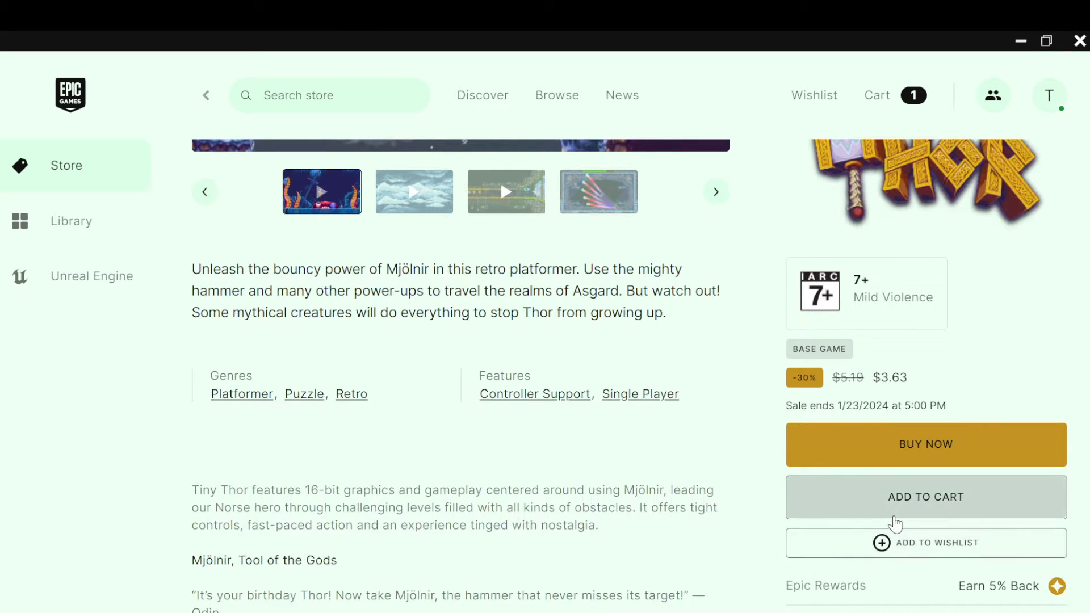
scroll(905, 542, down, 2)
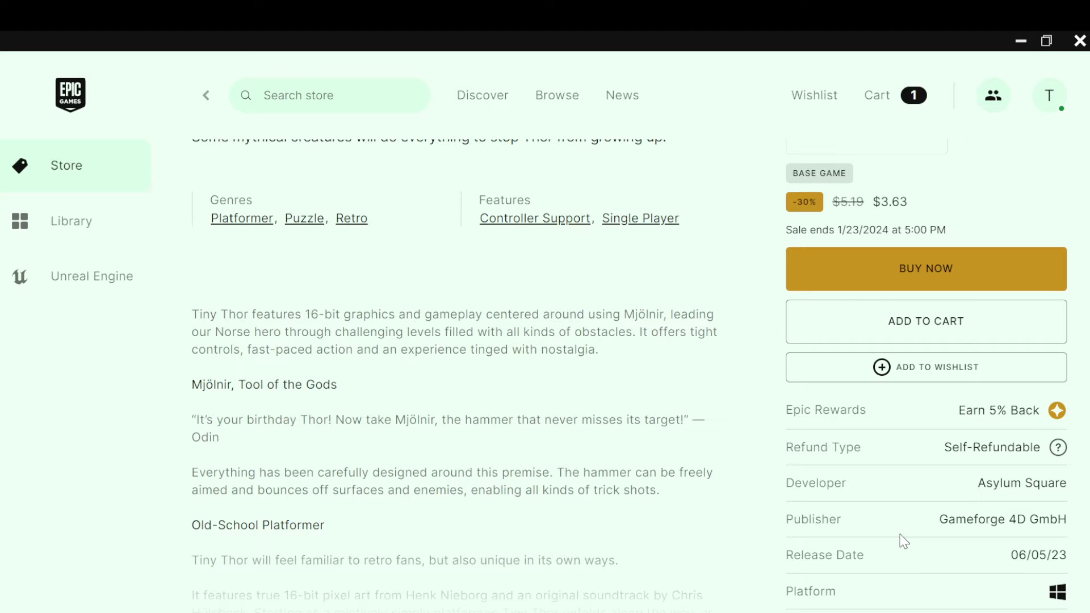
scroll(905, 542, down, 3)
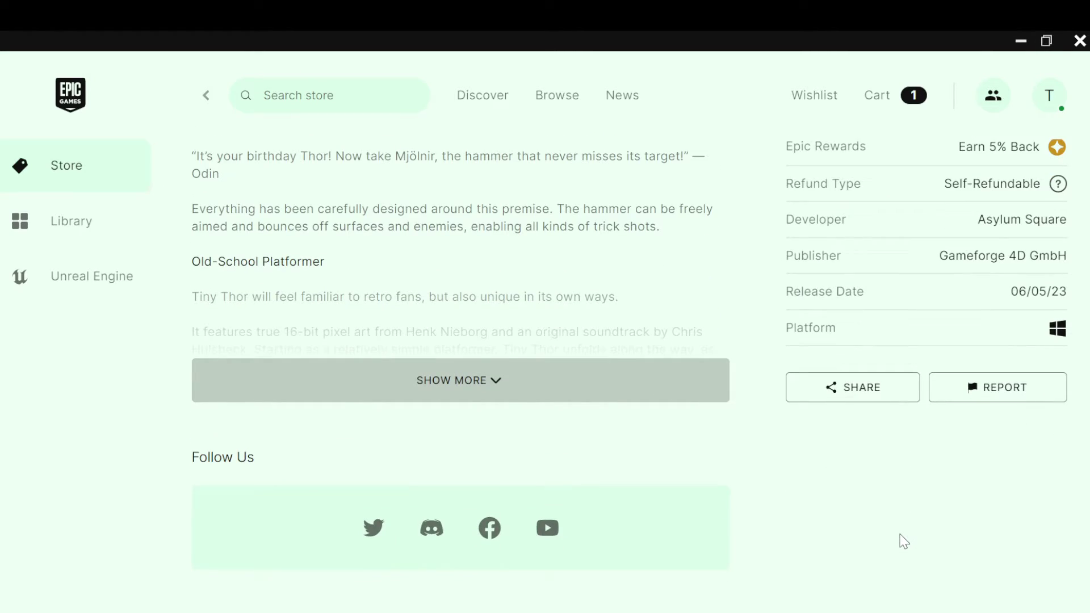
scroll(899, 527, up, 1)
scroll(899, 527, up, 4)
scroll(899, 527, up, 5)
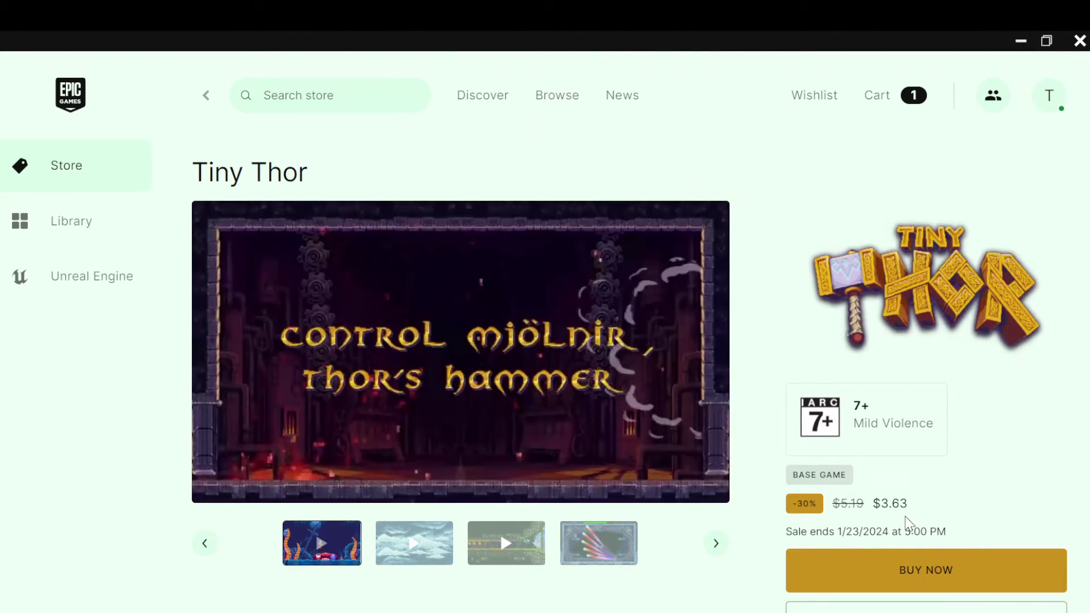
scroll(908, 524, down, 1)
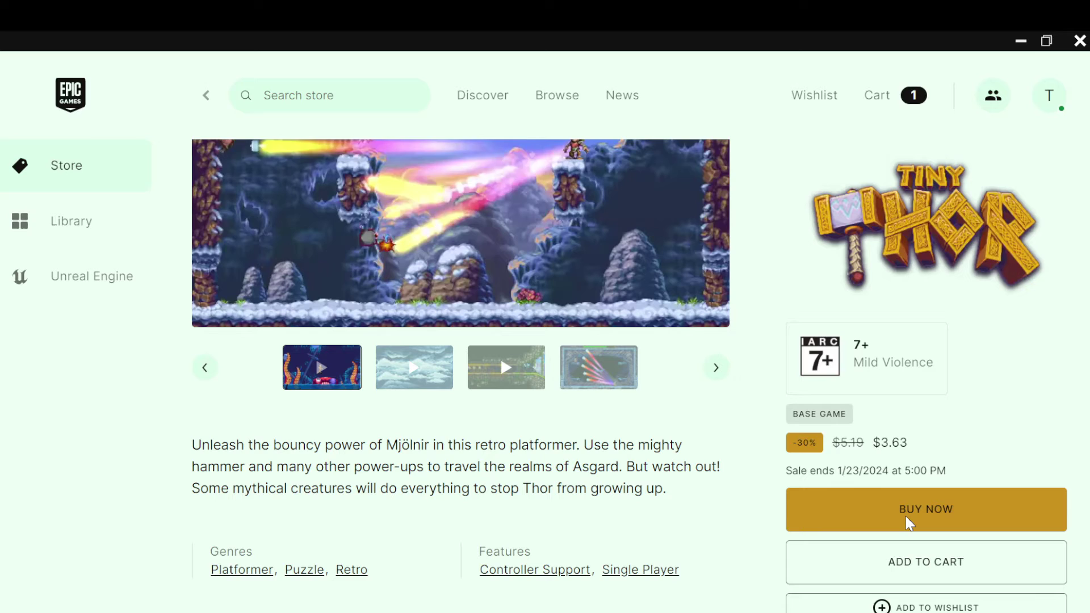
scroll(830, 496, down, 1)
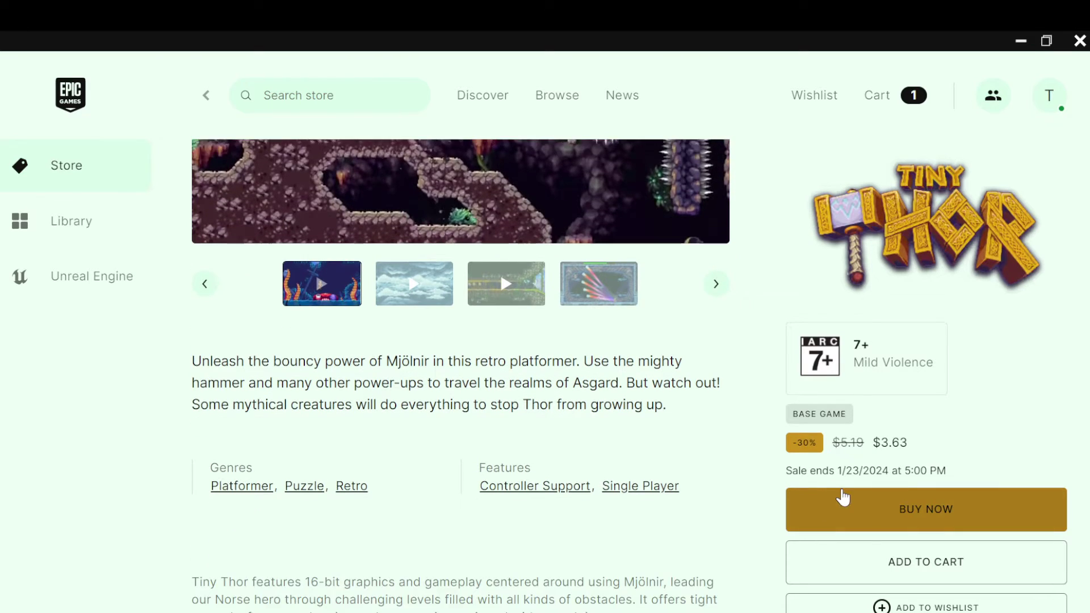
scroll(886, 491, down, 1)
scroll(899, 492, down, 2)
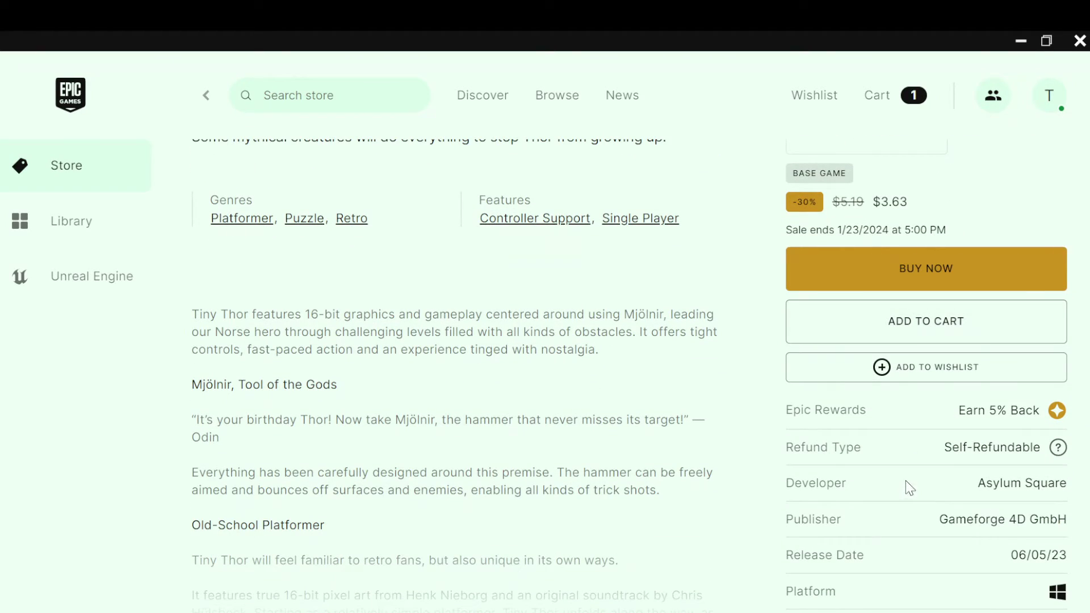
scroll(926, 460, down, 3)
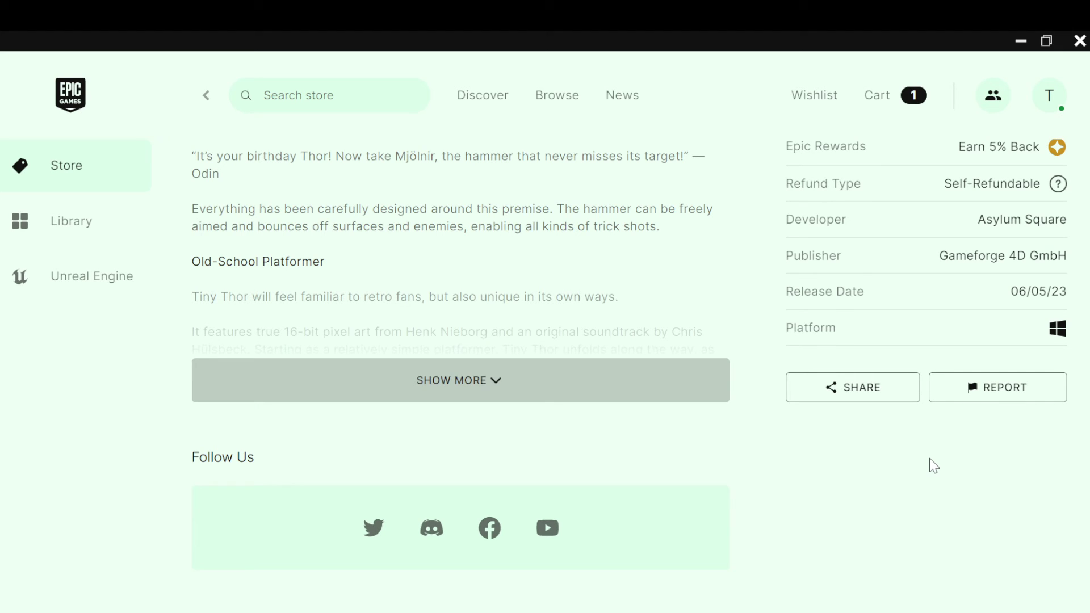
scroll(930, 458, up, 2)
scroll(929, 458, up, 5)
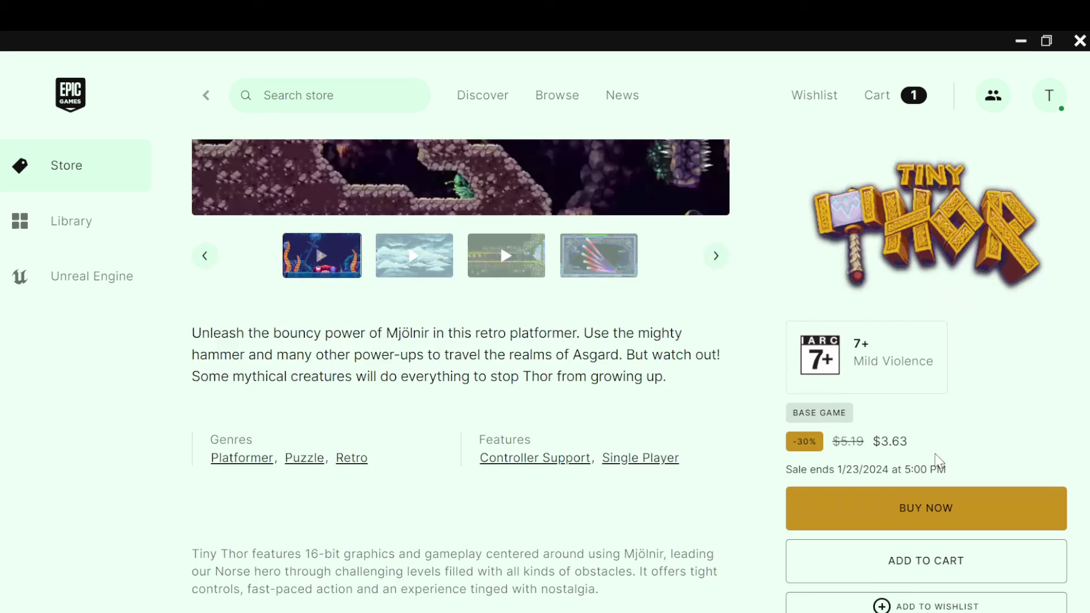
scroll(938, 461, up, 3)
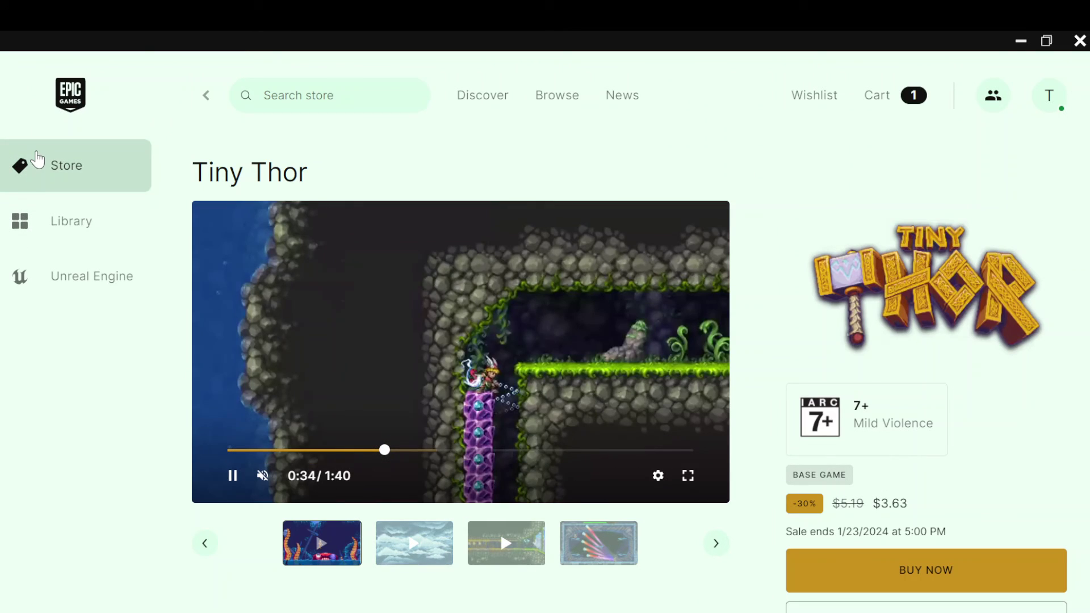
click(48, 170)
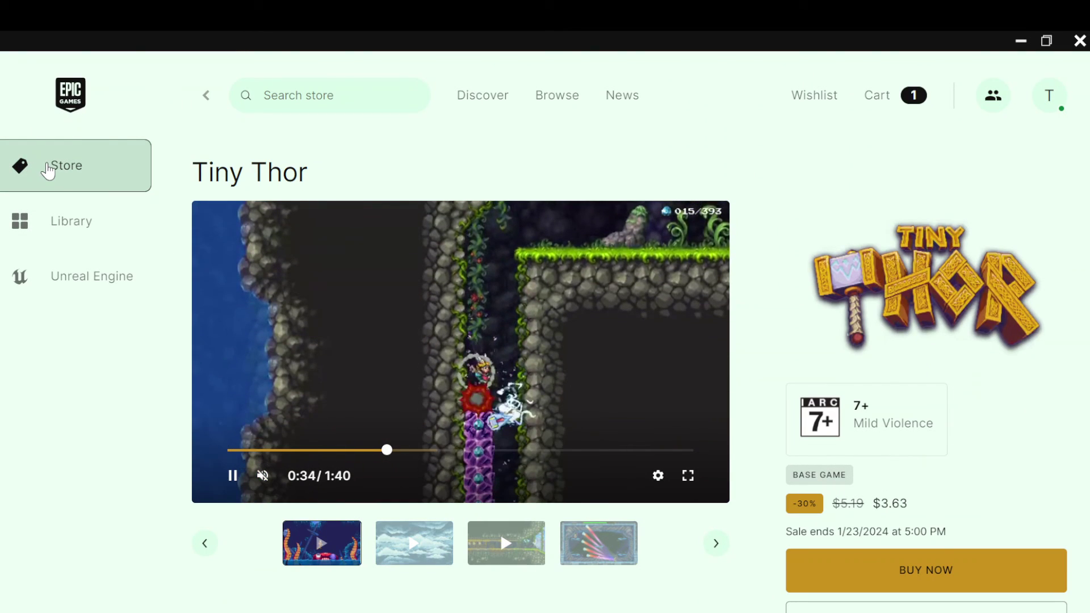